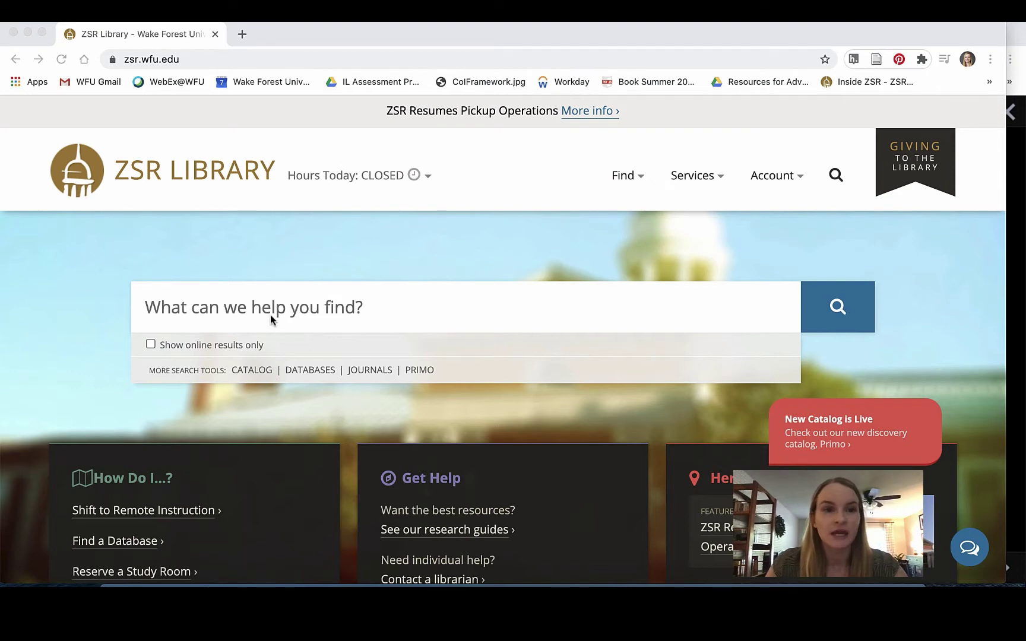
Step: Open the Primo discovery catalog from the library homepage and view the account options for checkouts, requests and favorites
click(259, 370)
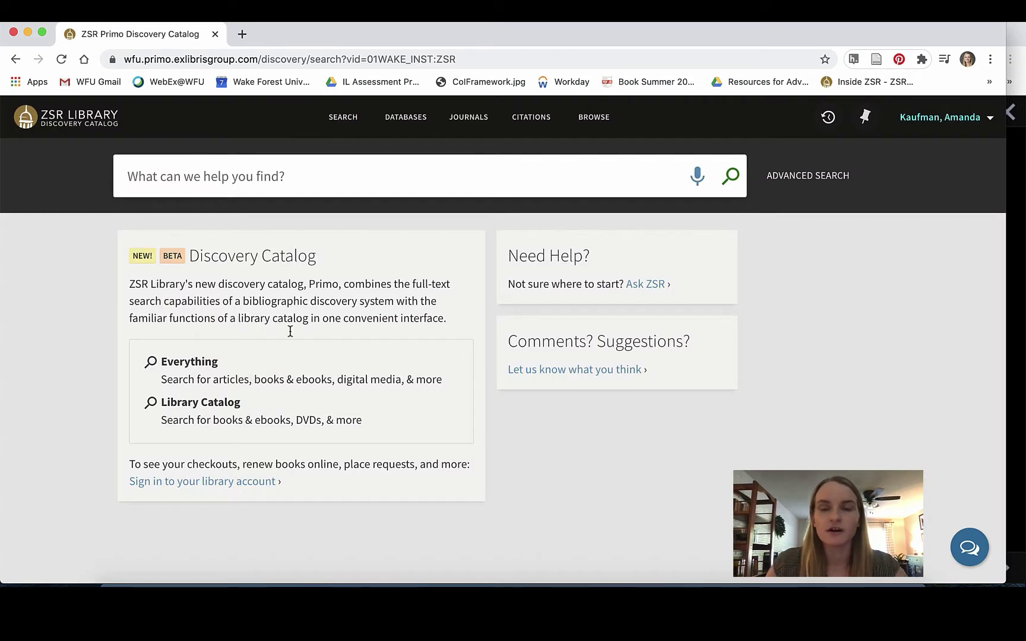
click(985, 118)
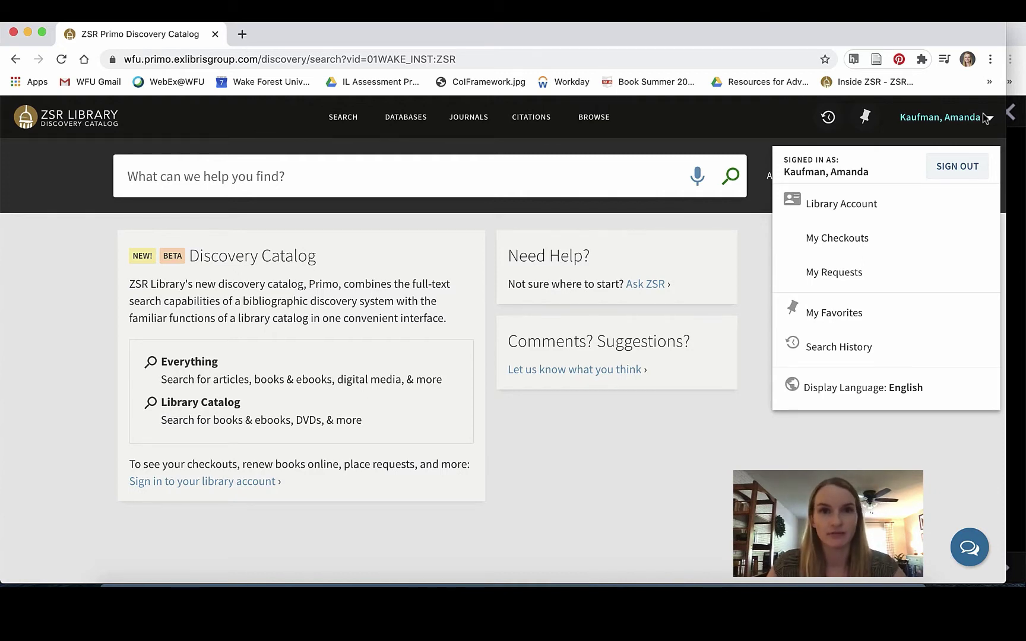
click(985, 119)
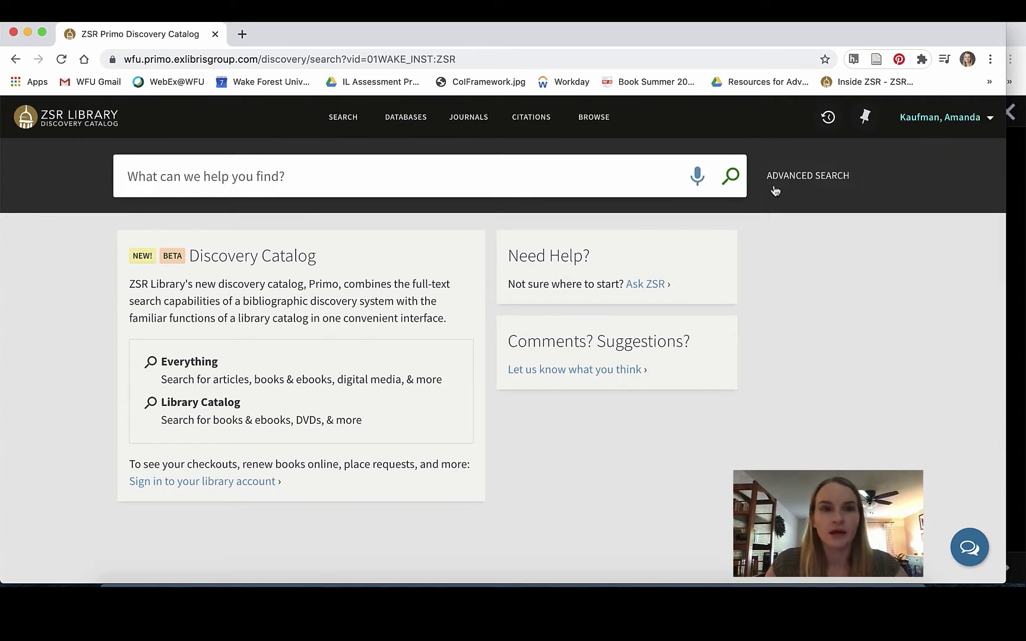
Step: Search the Library Catalog scope for "digital minimalism"
click(456, 177)
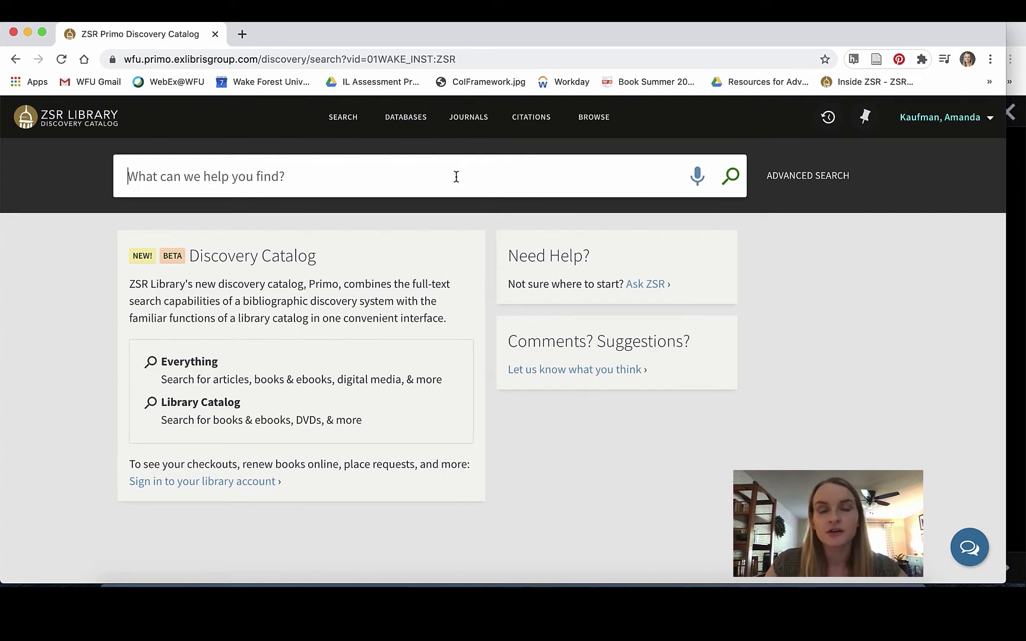
click(456, 177)
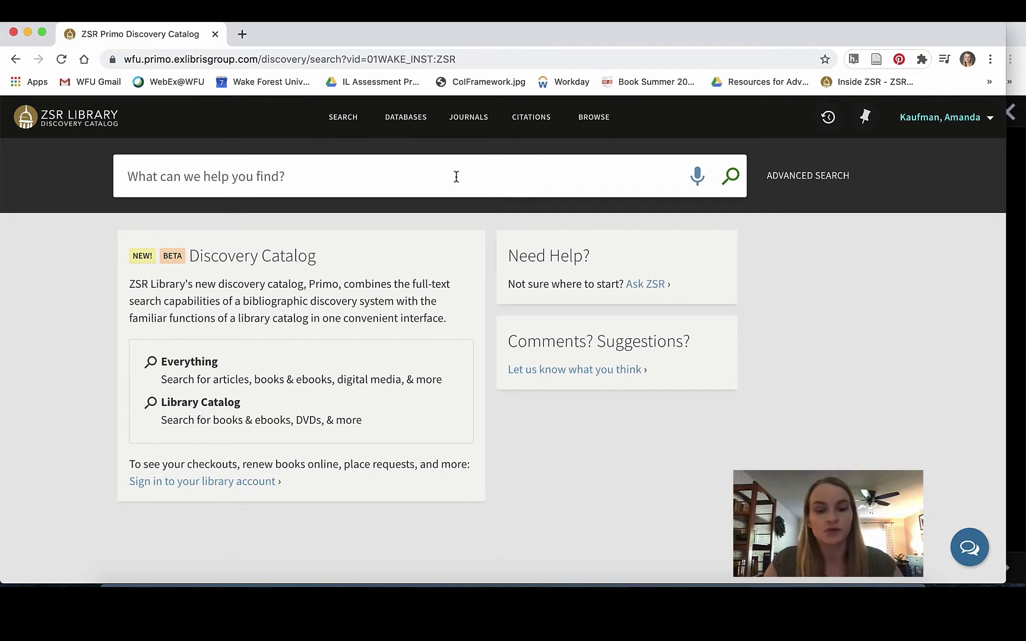
text(digital minimal)
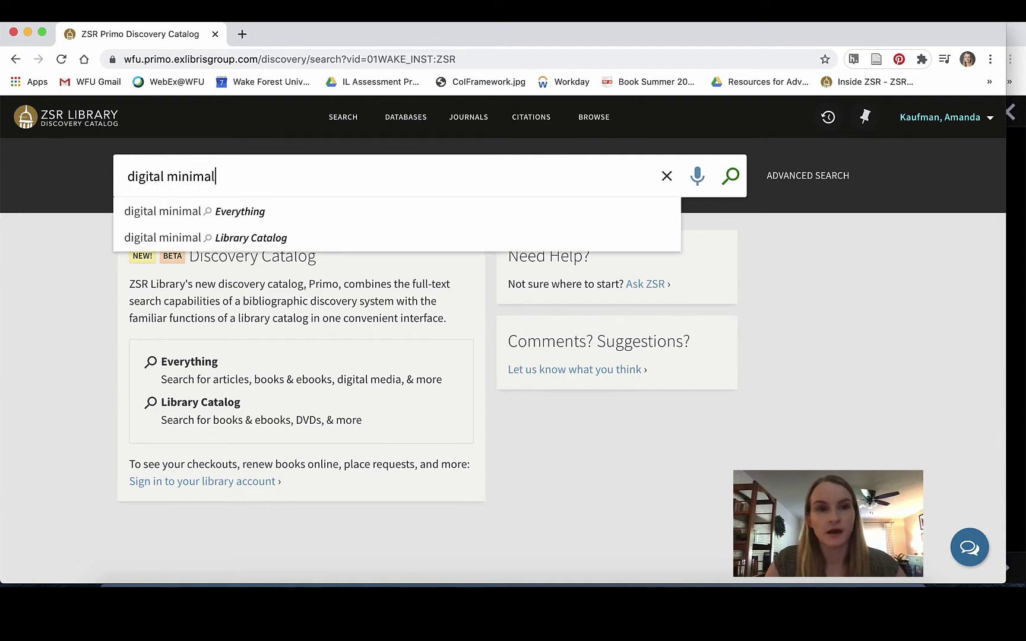
text(ism)
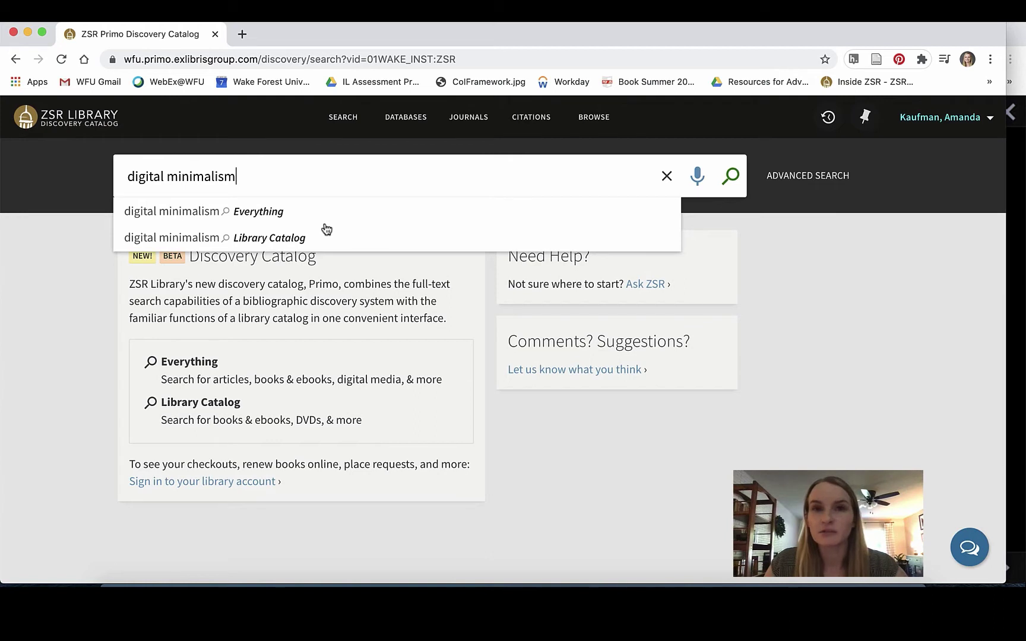
click(295, 238)
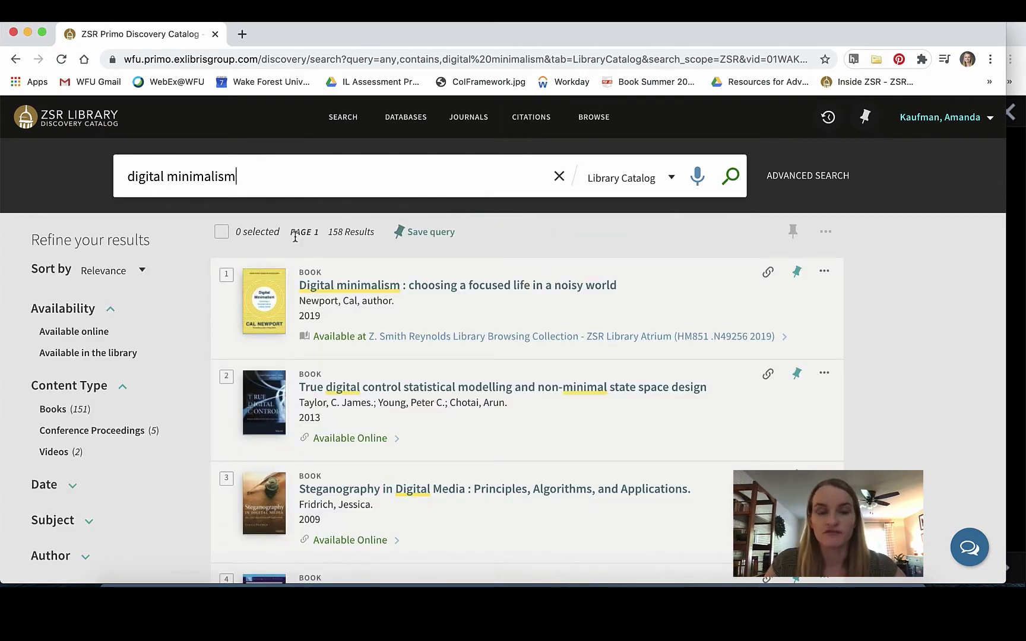
Step: Open the record for "Digital minimalism : choosing a focused life in a noisy world" and review its sharing options, location and details
click(345, 291)
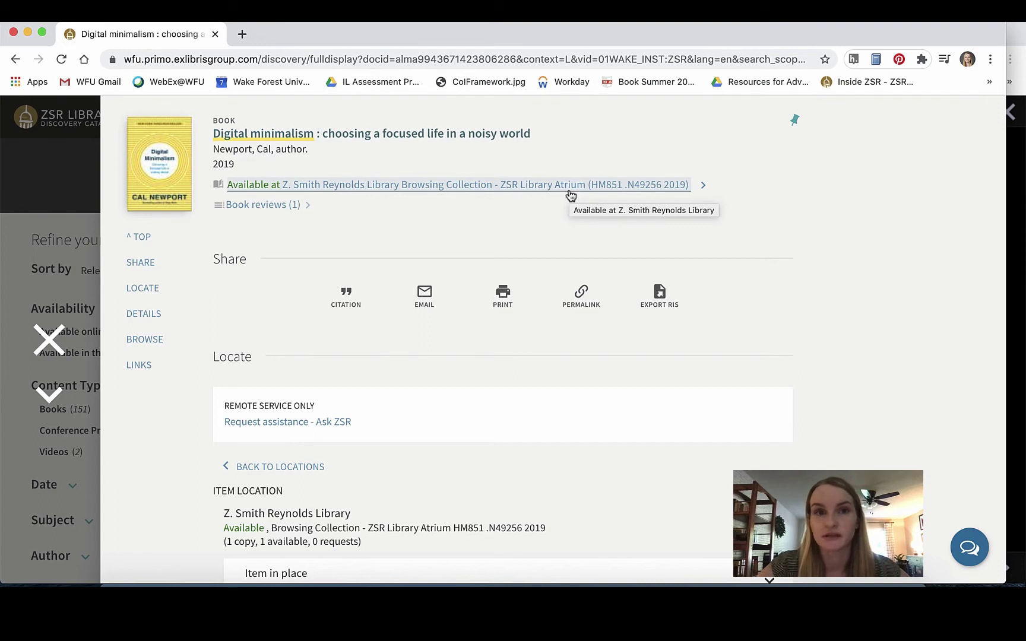
scroll(537, 250, down, 3)
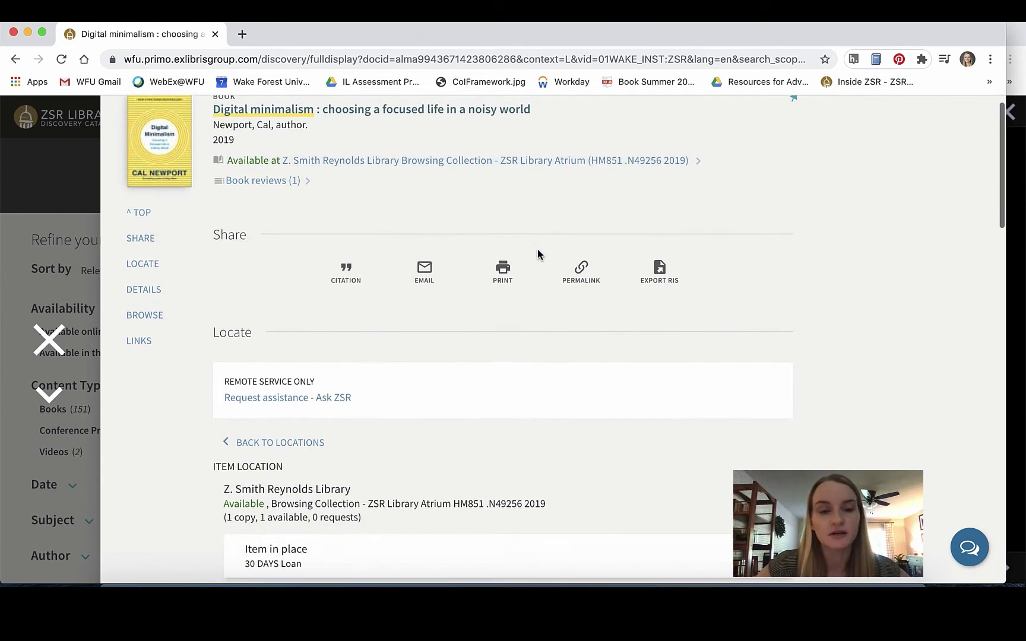
scroll(538, 255, up, 4)
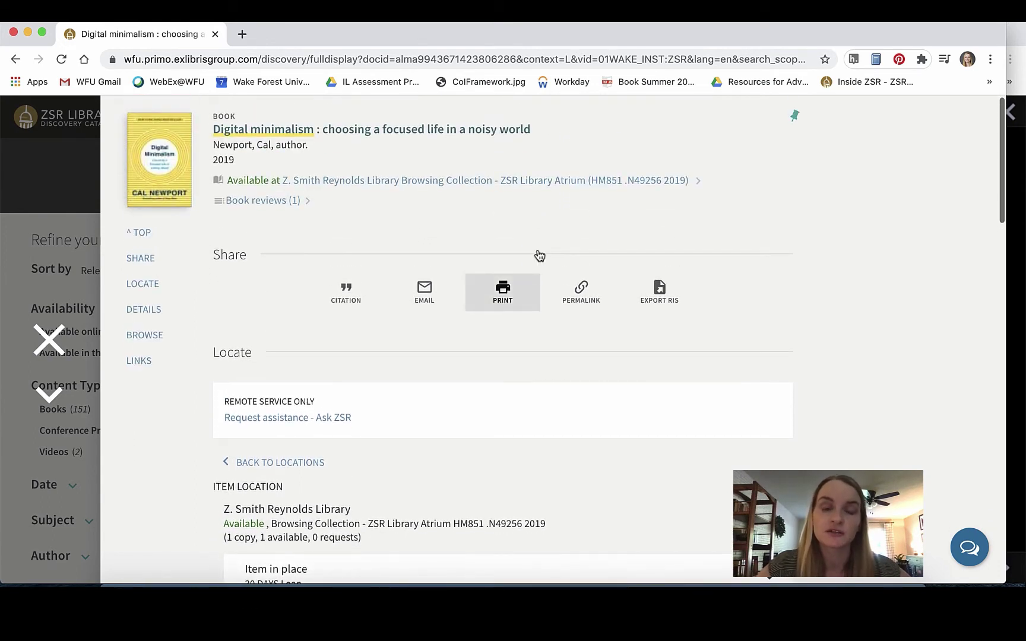
scroll(538, 255, down, 8)
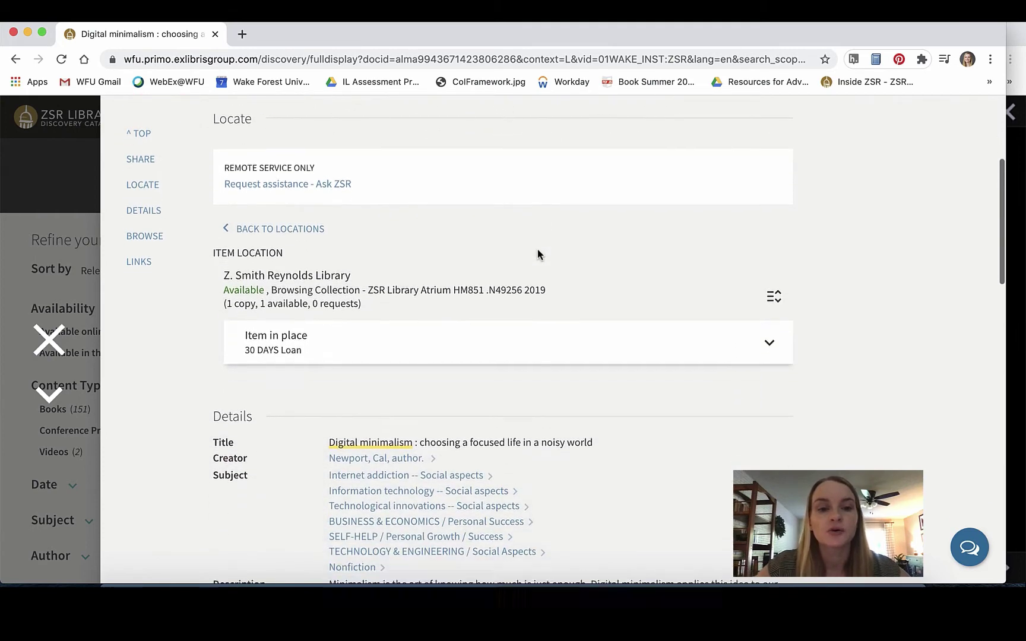
scroll(537, 255, down, 5)
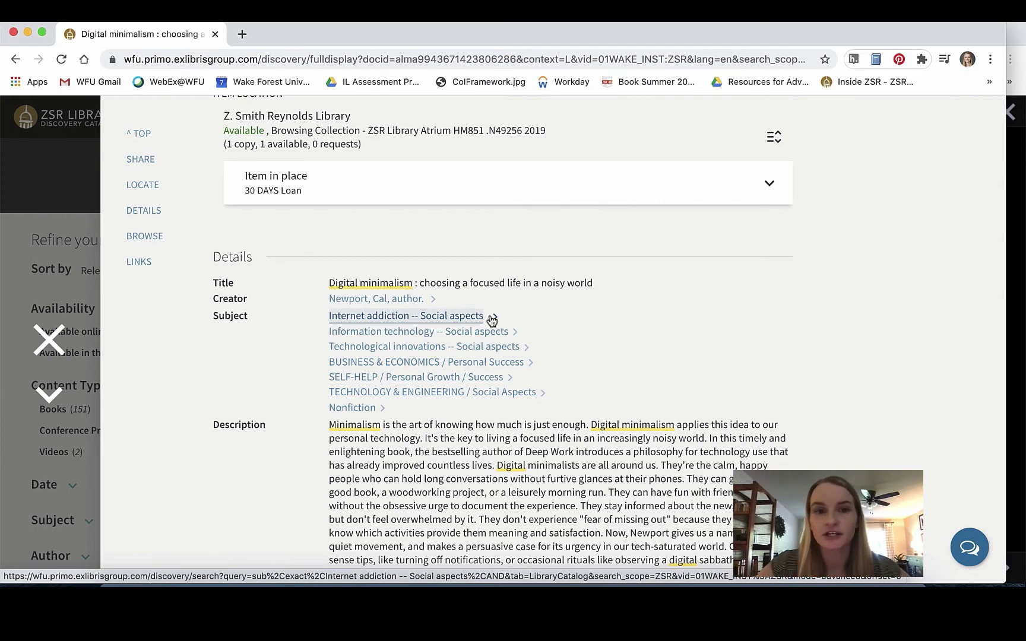
Step: Open the subject "Information technology -- Social aspects" in a separate browser tab and look through its results
super+click(492, 333)
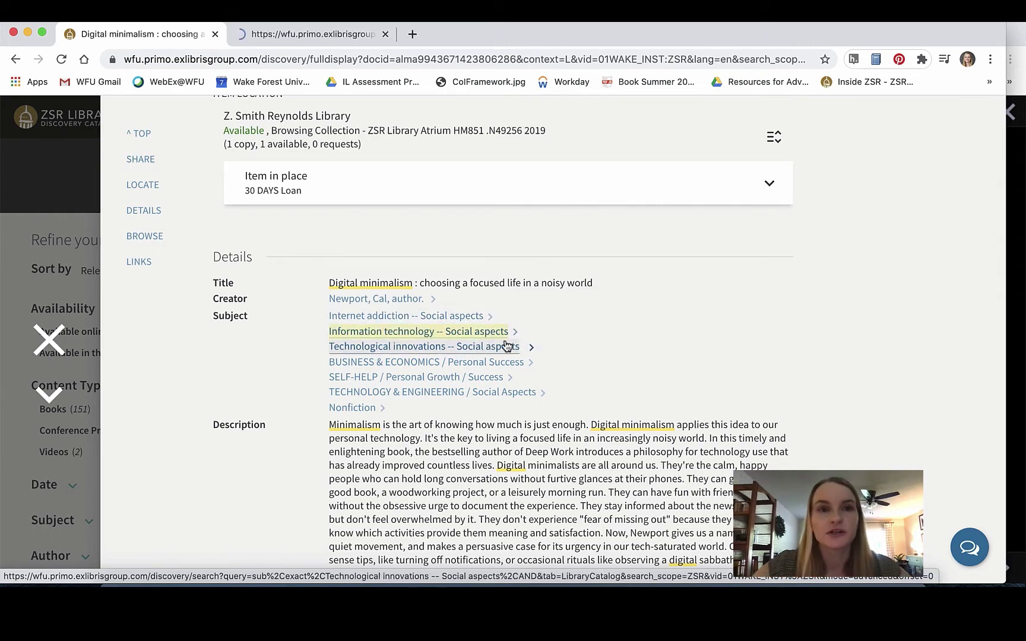
click(343, 37)
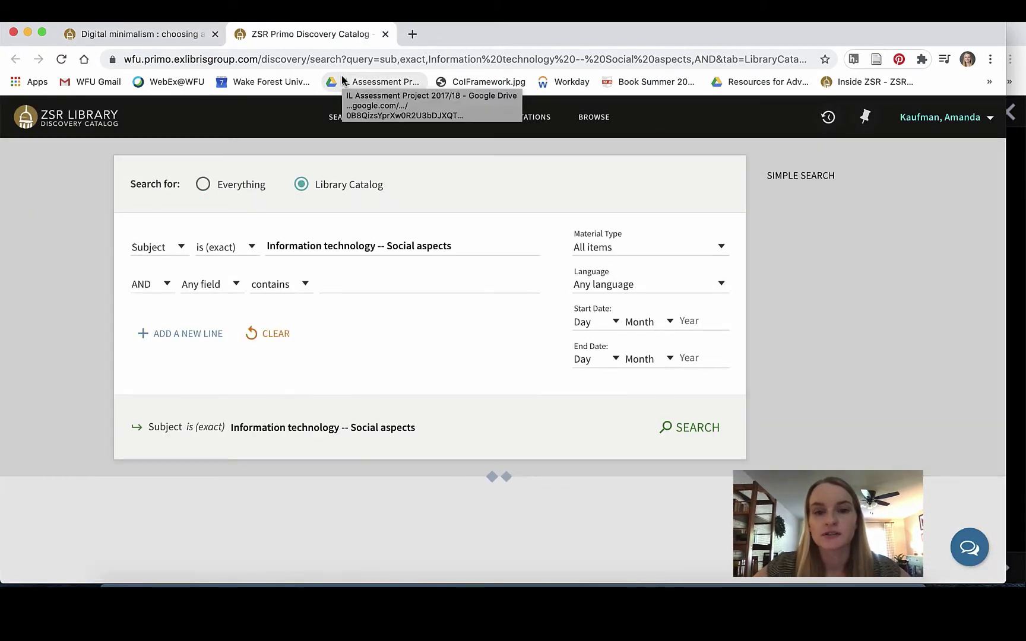
scroll(326, 285, down, 5)
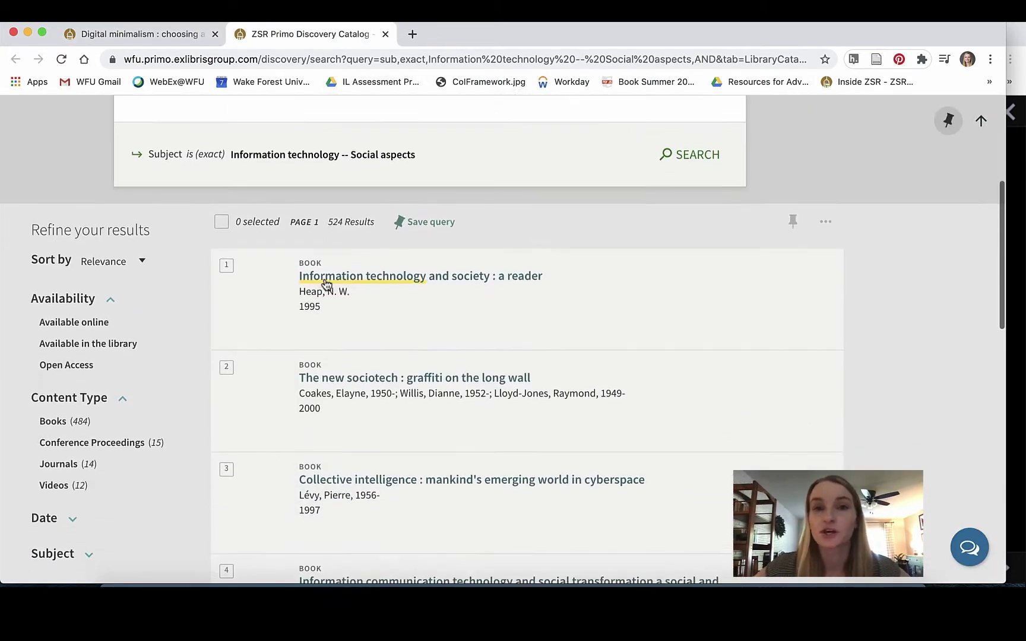
scroll(325, 284, down, 2)
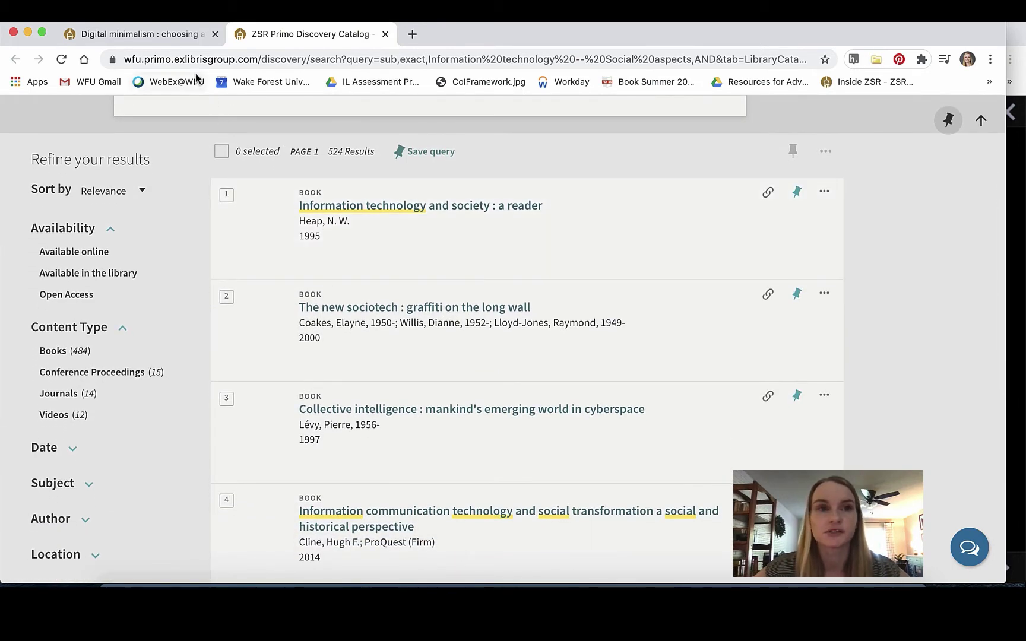
Step: Return to the Digital minimalism record, review its description and identifiers, and browse further along the virtual shelf of neighbouring books
click(177, 37)
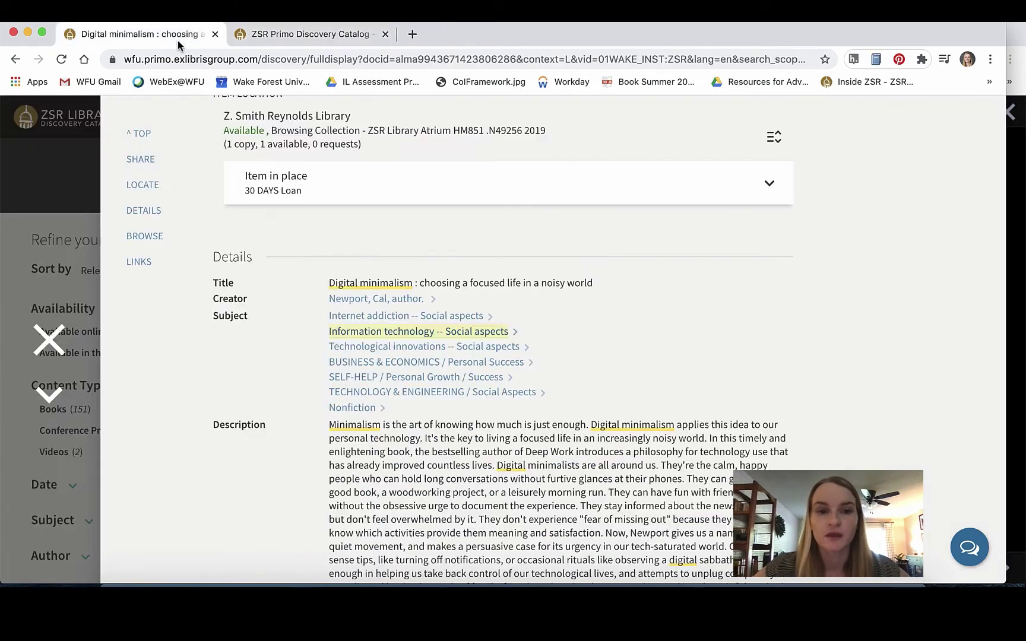
scroll(281, 252, down, 8)
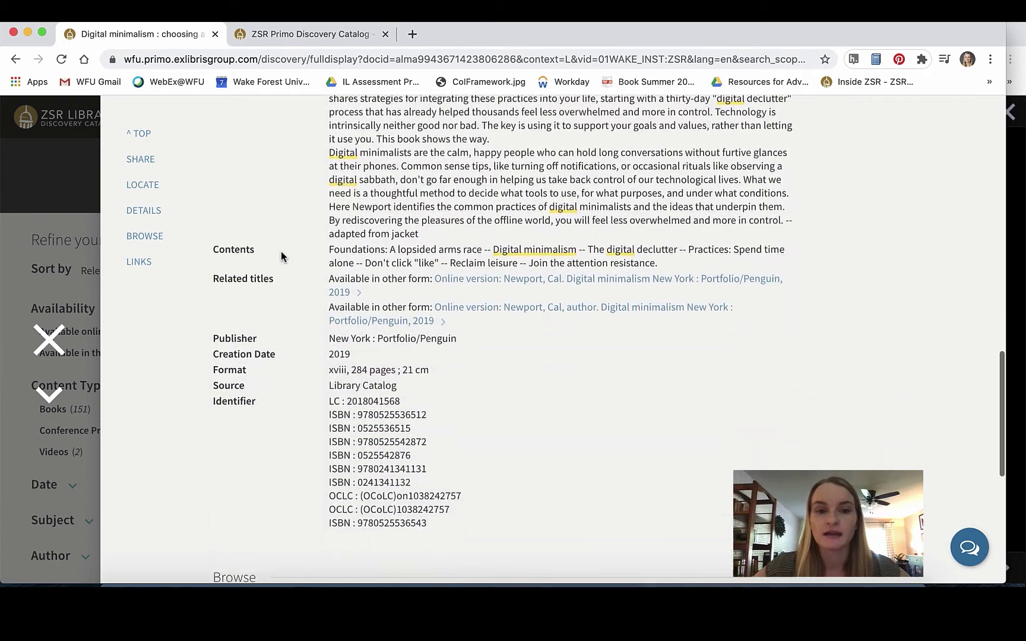
scroll(281, 251, down, 6)
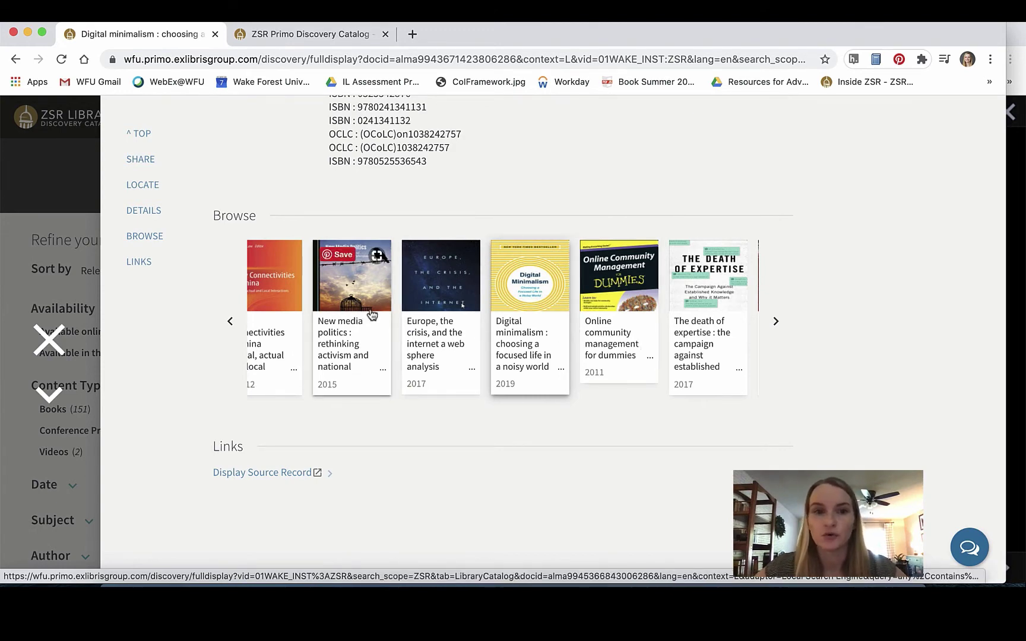
click(770, 330)
scroll(736, 211, up, 10)
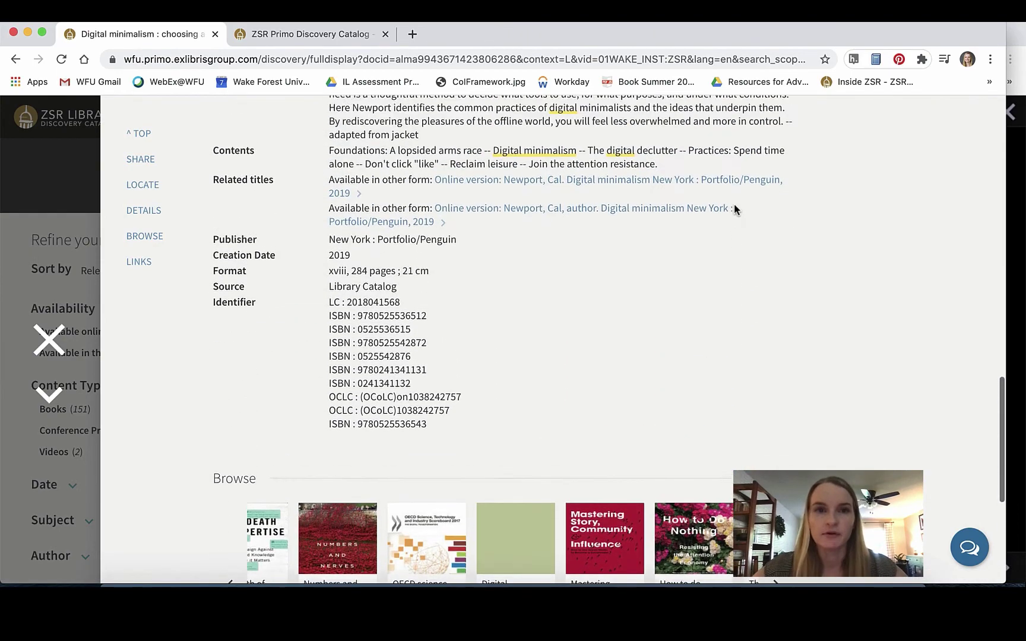
scroll(736, 211, up, 15)
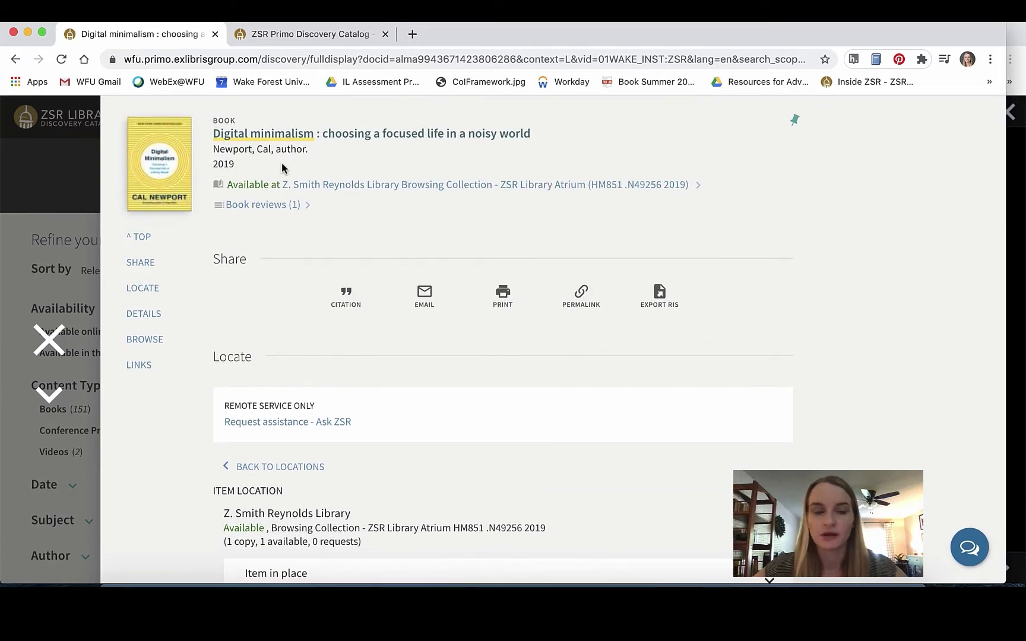
Step: Close the book record and filter the search results to items available online
click(48, 340)
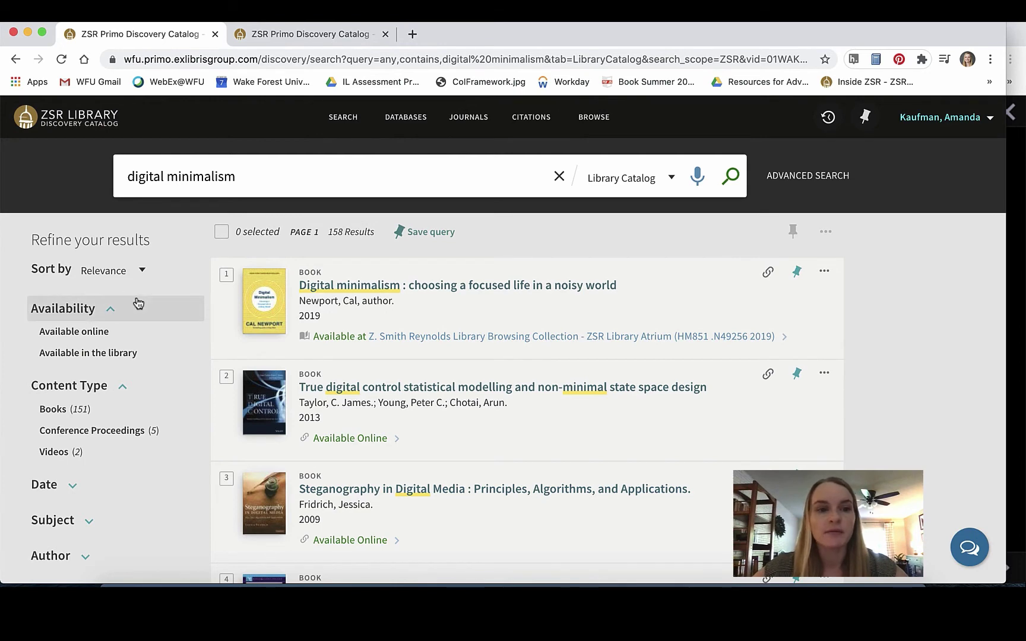
scroll(138, 304, down, 1)
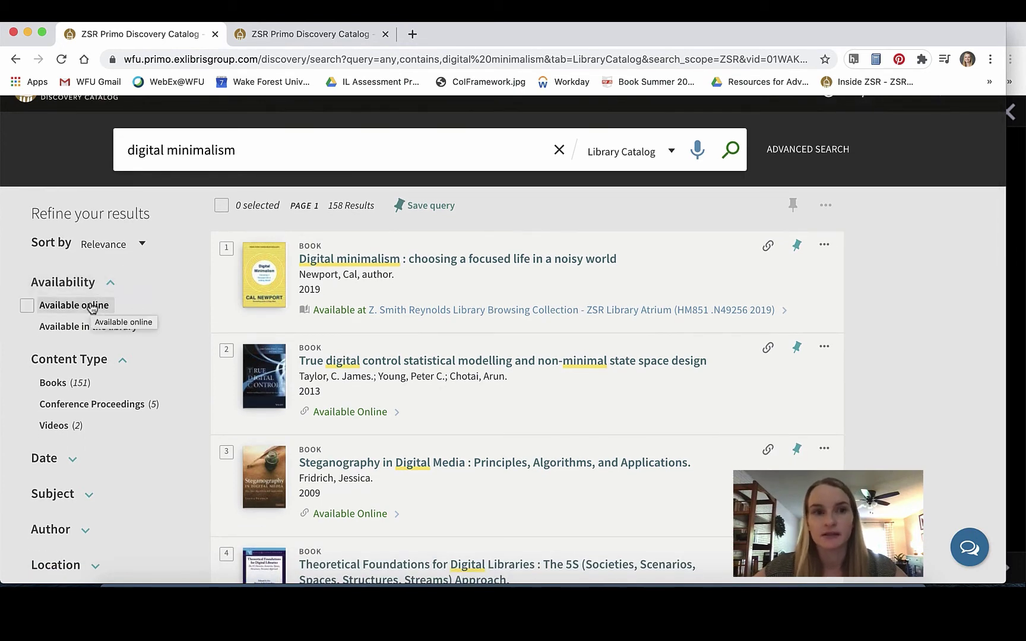
click(91, 306)
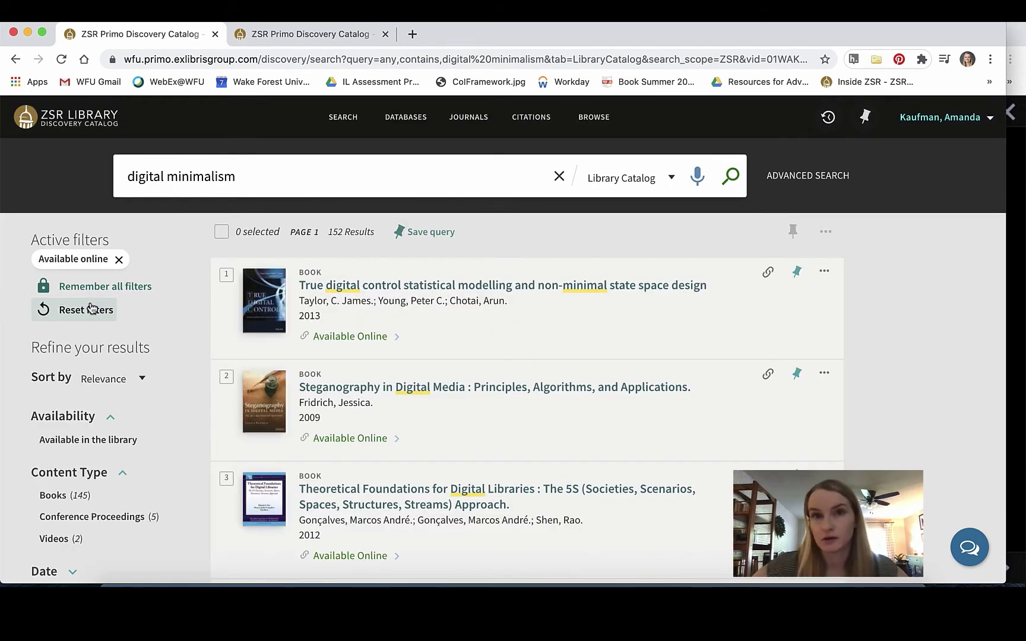
Step: Open the record for "True digital control statistical modelling and non-minimal state space design" and review its full-text availability, details and neighbouring books
click(395, 285)
scroll(398, 288, down, 1)
scroll(398, 287, up, 1)
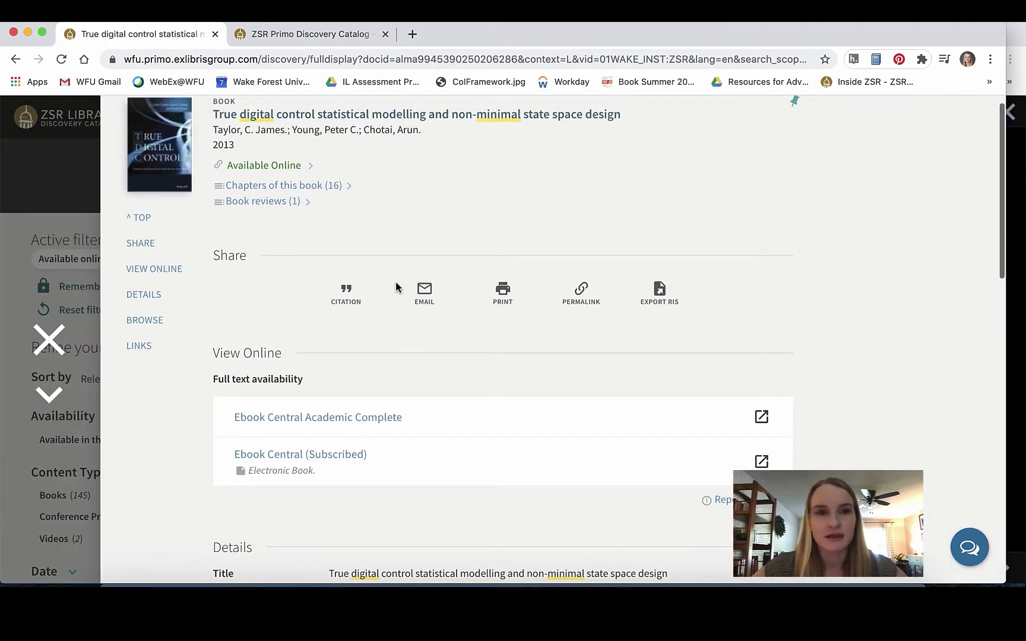
scroll(398, 288, down, 1)
scroll(396, 285, down, 6)
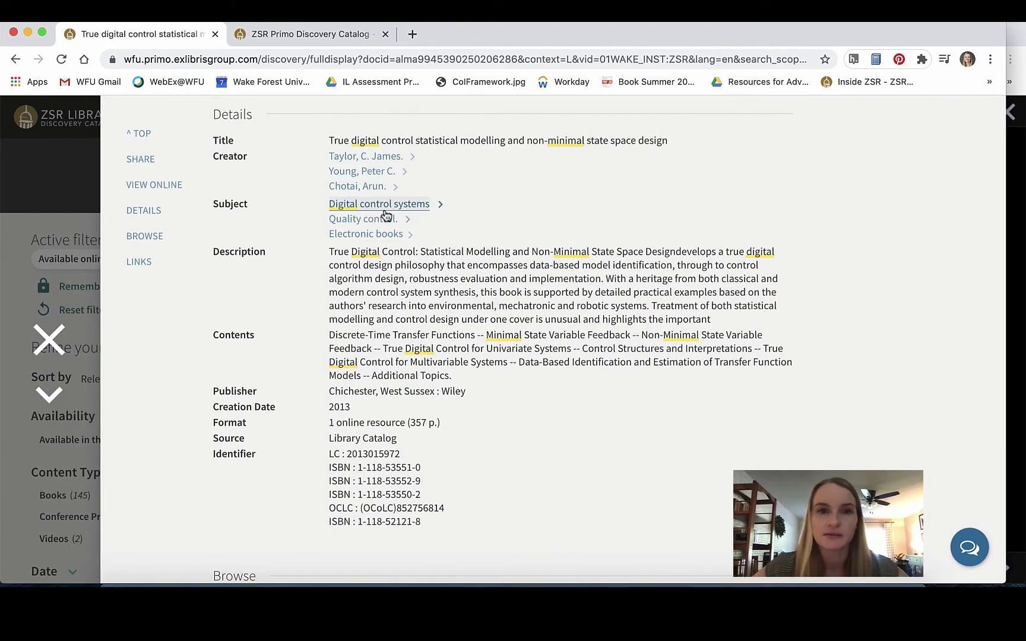
scroll(381, 244, down, 4)
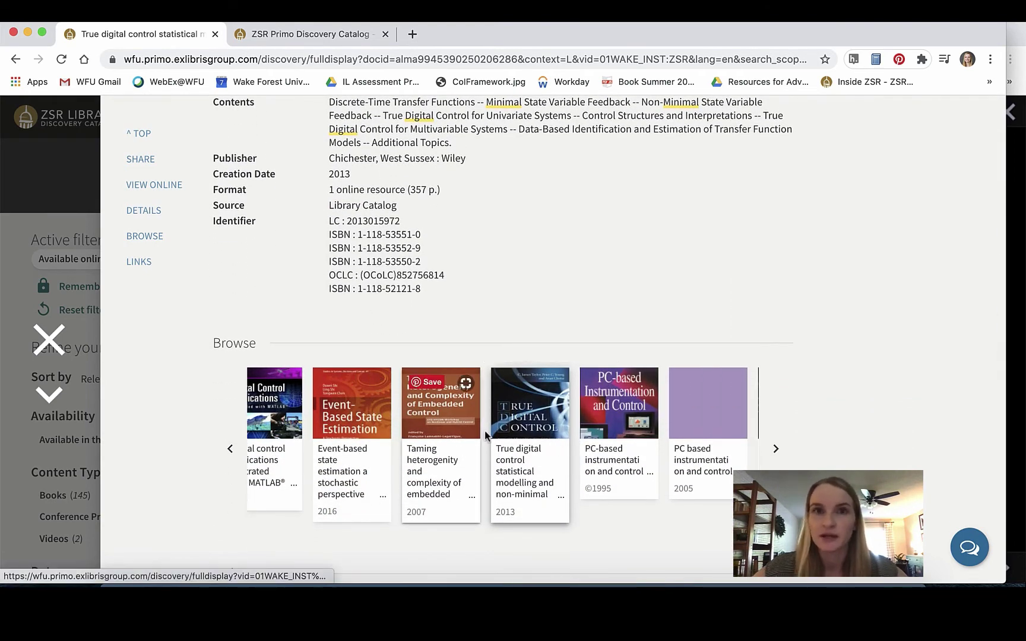
scroll(568, 327, up, 10)
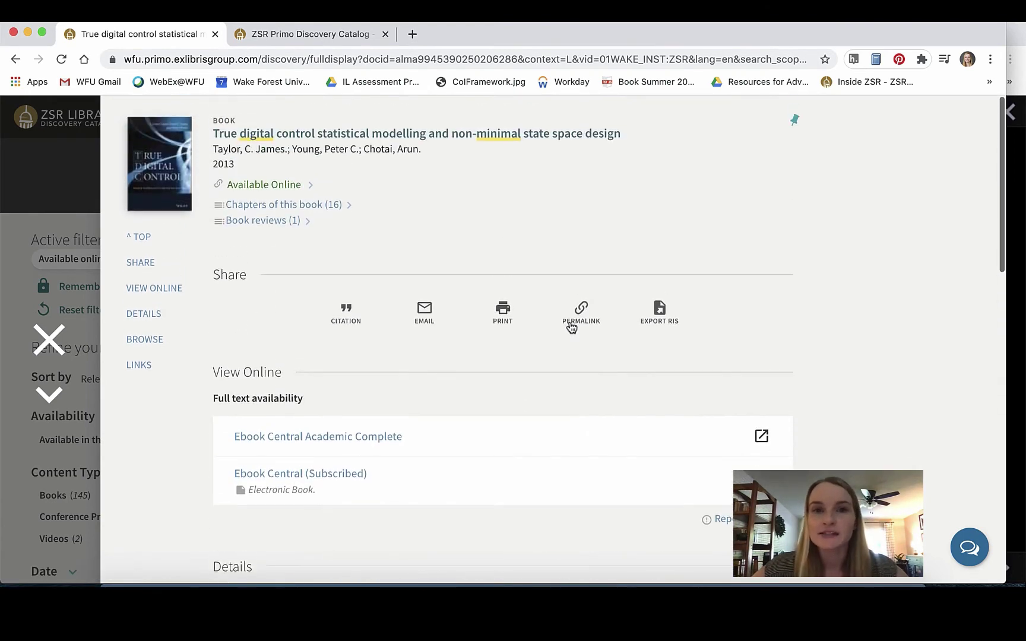
Step: Access the ebook through Ebook Central Academic Complete with the Wake Forest University affiliation, reloading the timed-out page
click(312, 438)
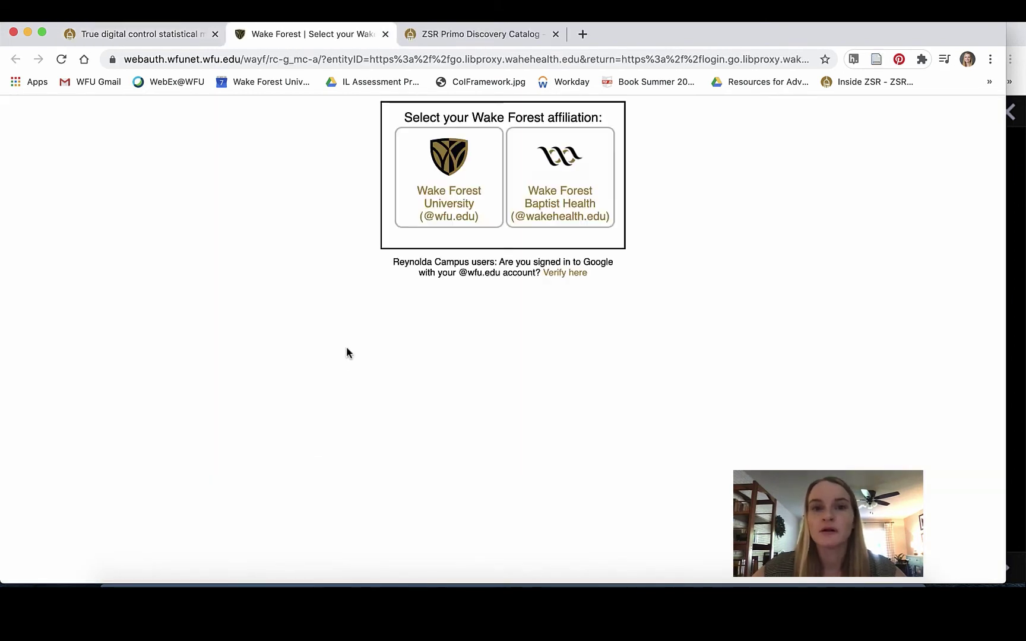
click(461, 195)
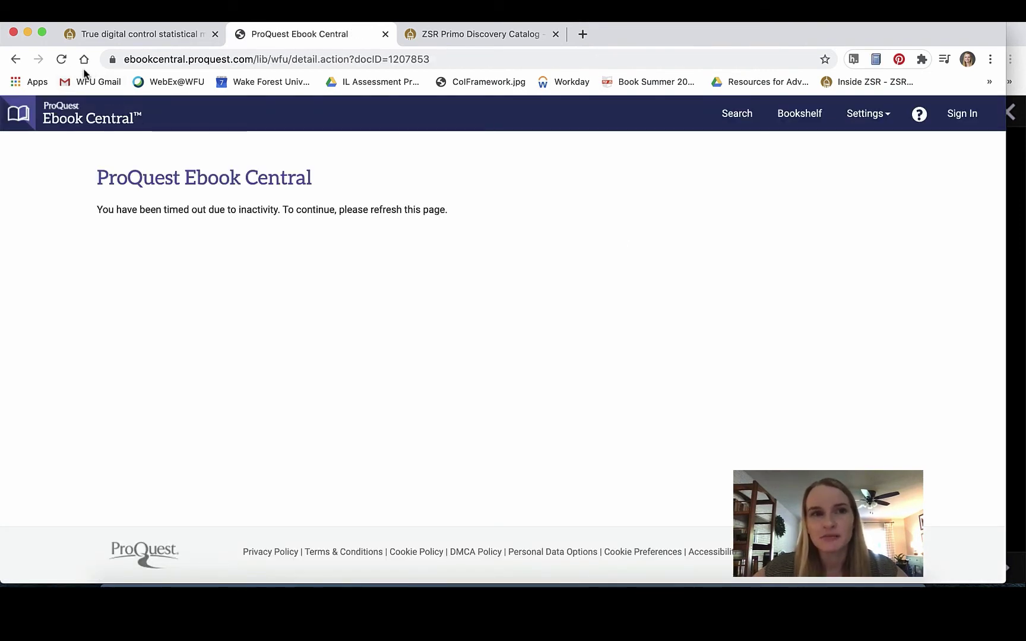
click(62, 60)
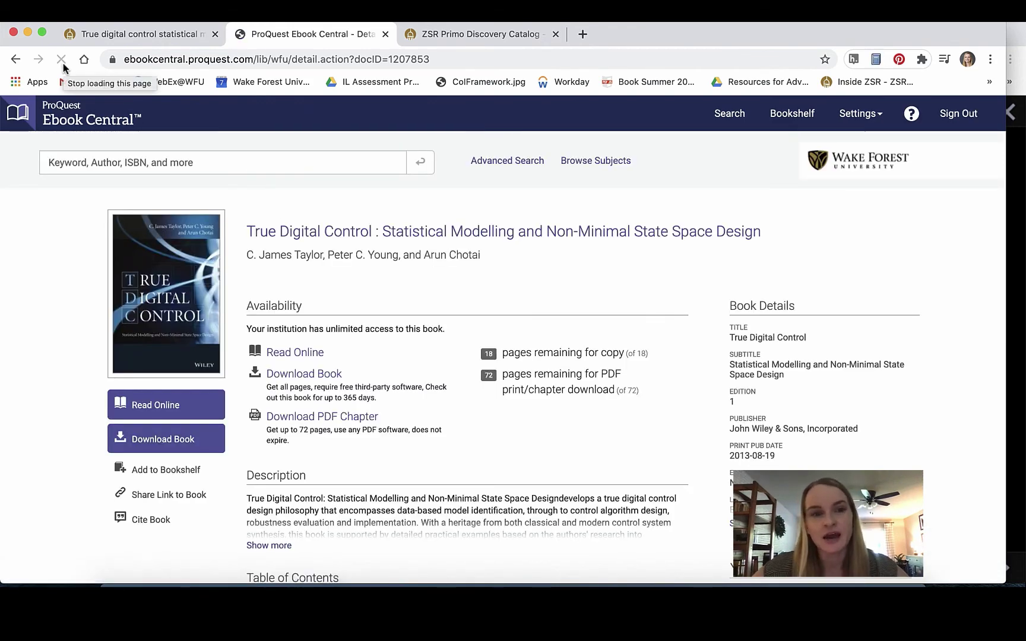
Step: Open the True Digital Control ebook for online reading and look over its cover page
scroll(61, 163, down, 1)
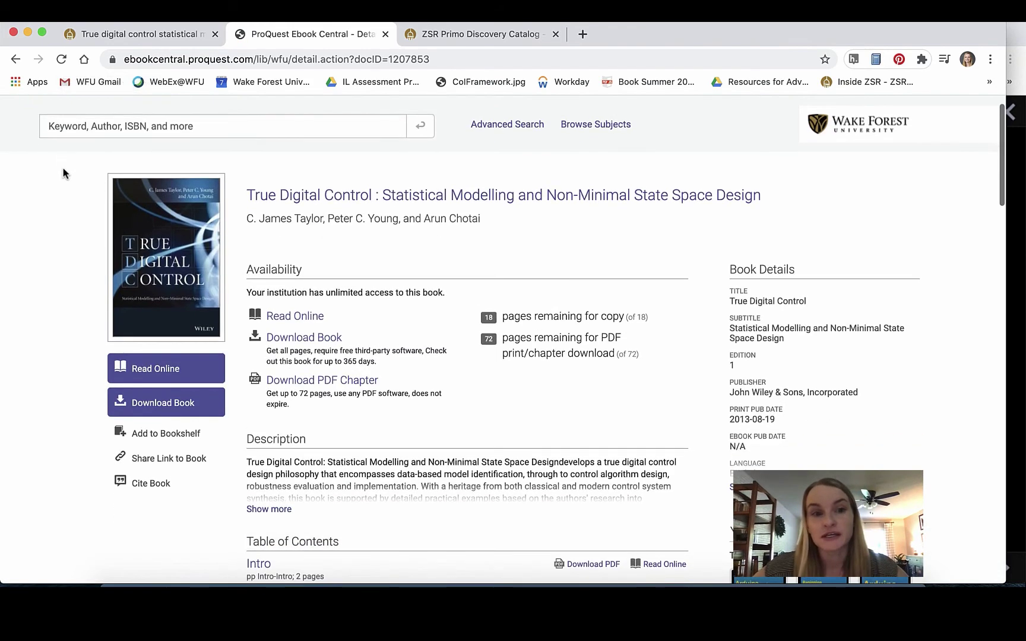
click(168, 367)
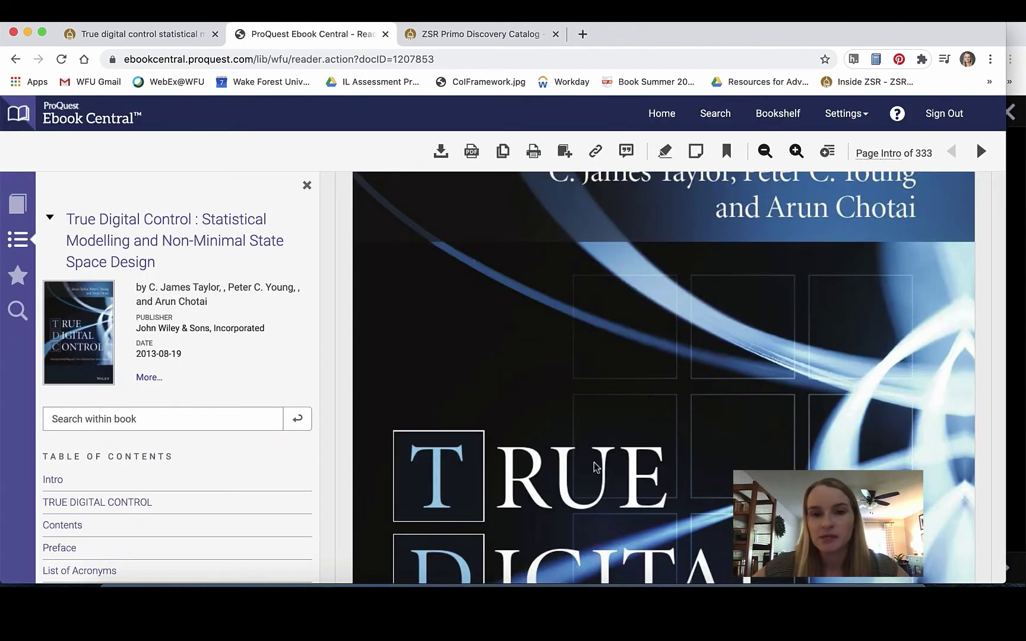
scroll(596, 470, down, 5)
scroll(521, 496, down, 2)
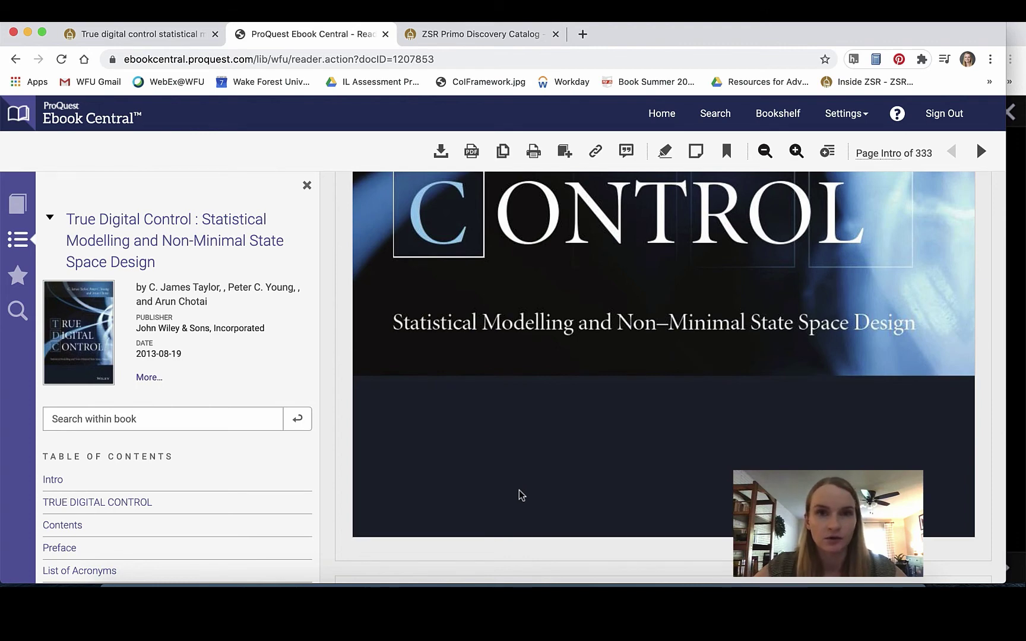
Step: Go to the ebook's Index through the table of contents and look over its entries
scroll(521, 495, down, 10)
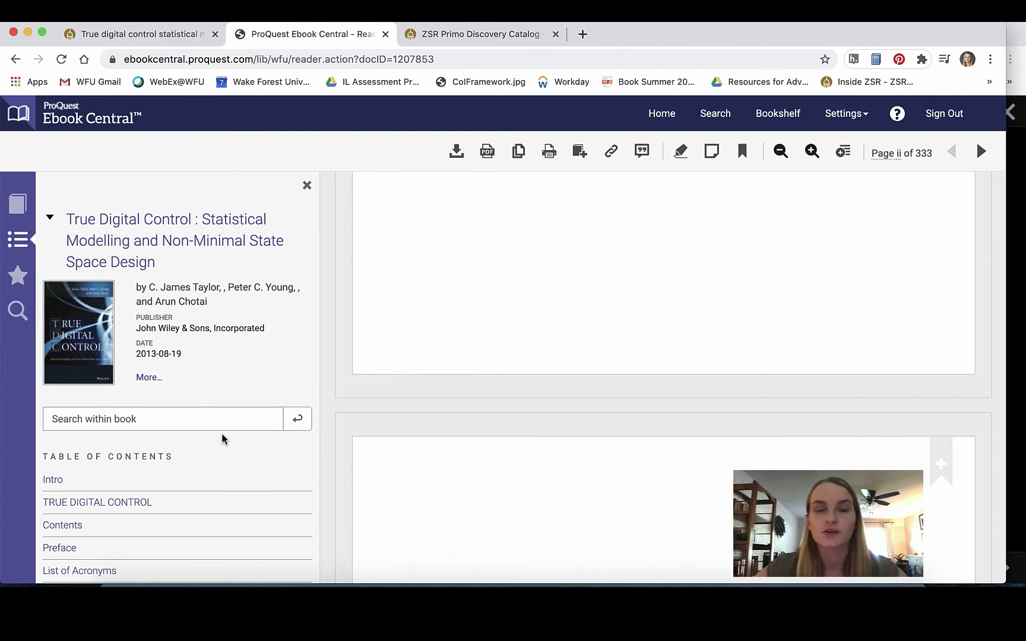
scroll(220, 427, down, 3)
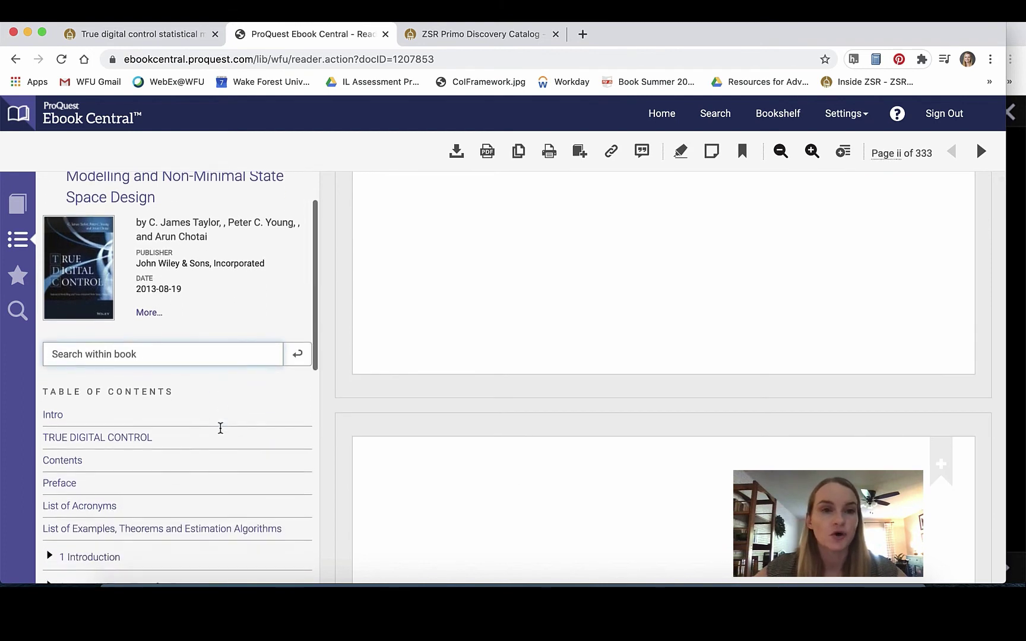
scroll(220, 432, down, 1)
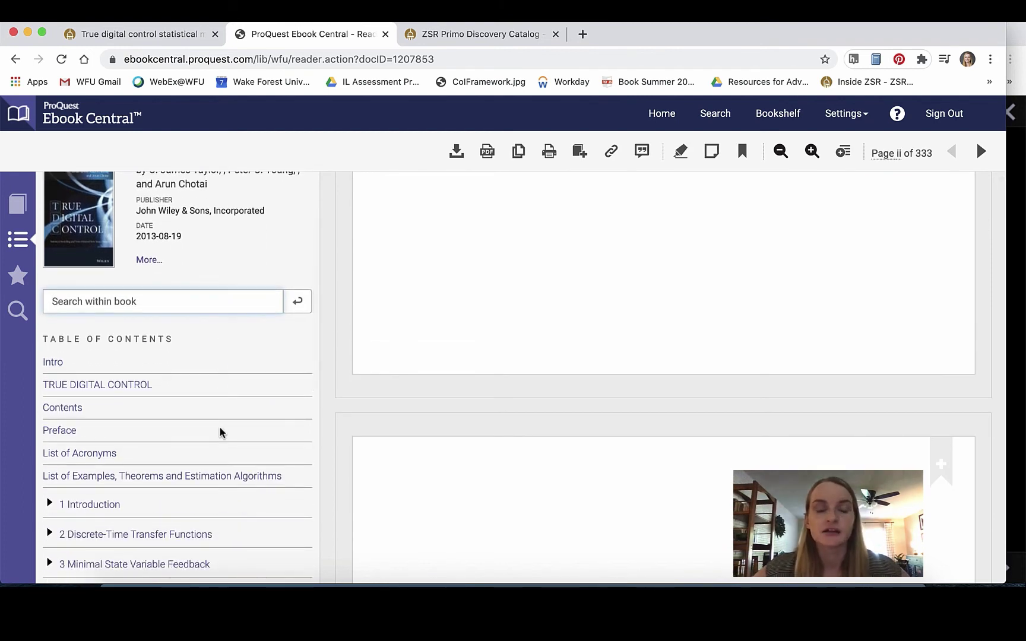
scroll(221, 432, down, 4)
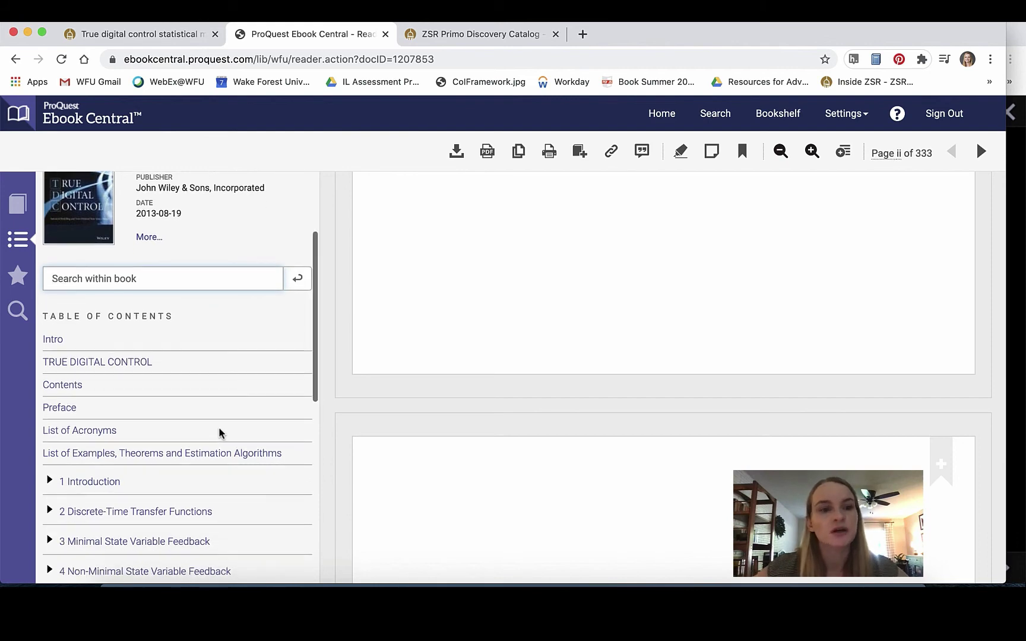
scroll(197, 456, down, 10)
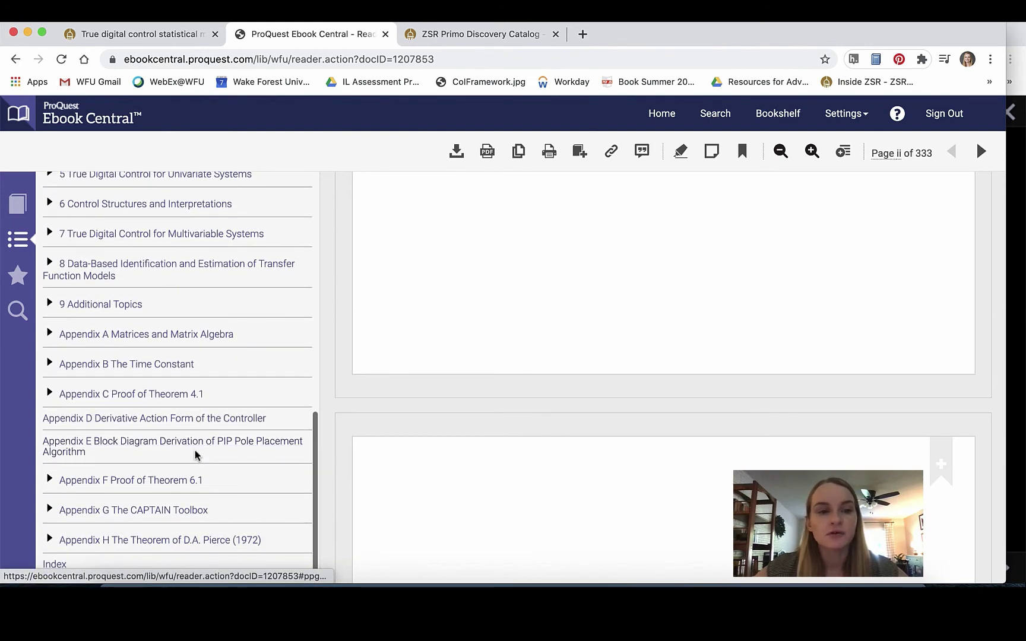
click(54, 566)
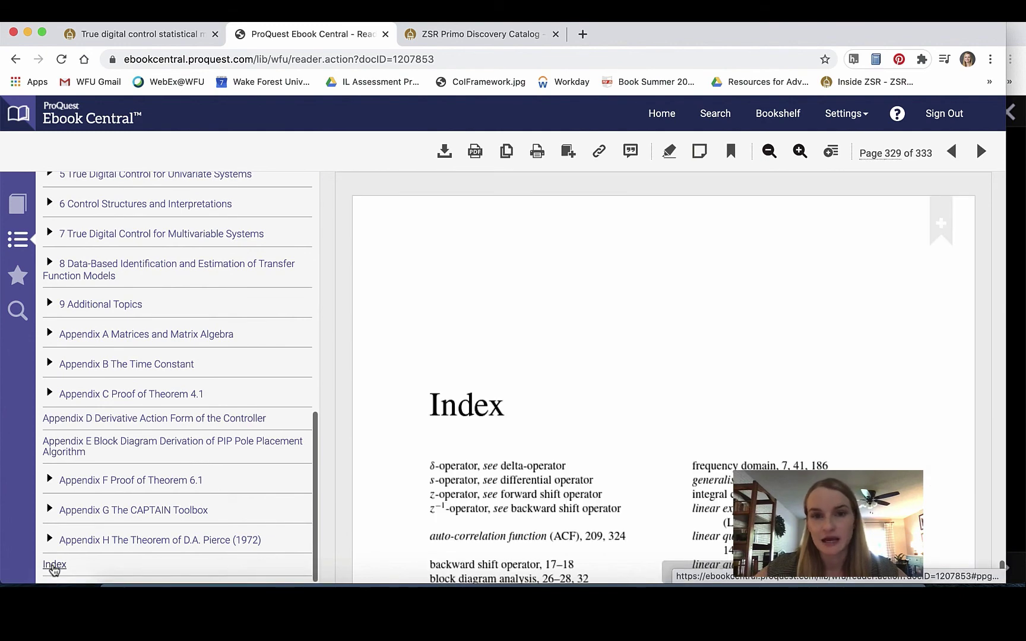
scroll(548, 470, down, 4)
scroll(547, 471, down, 7)
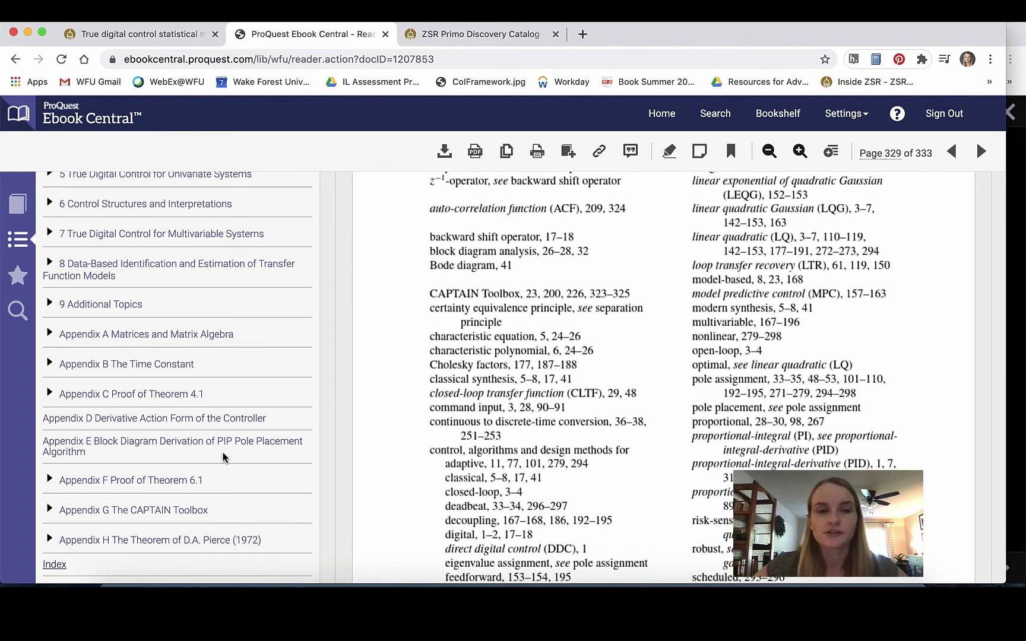
Step: Activate the ebook's search-within-book field and review the chapter list in the table of contents
scroll(223, 451, up, 10)
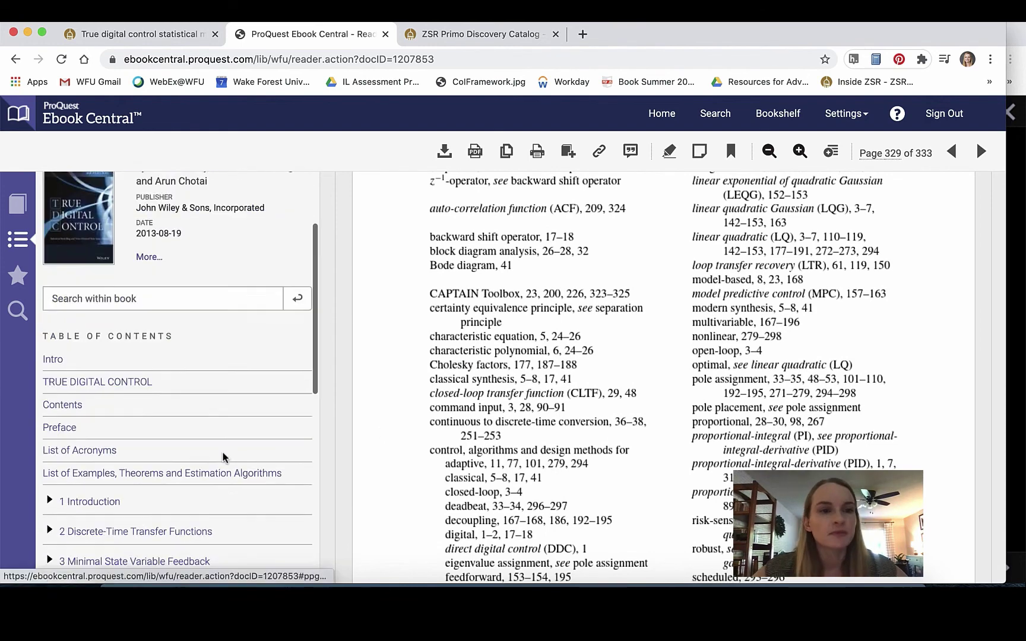
click(207, 329)
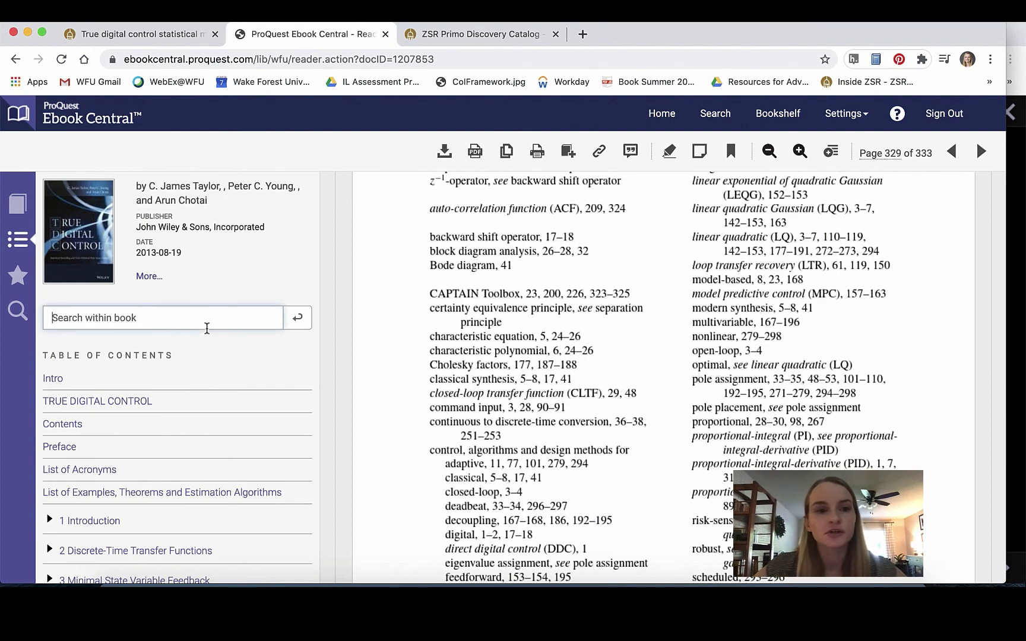
scroll(207, 333, down, 3)
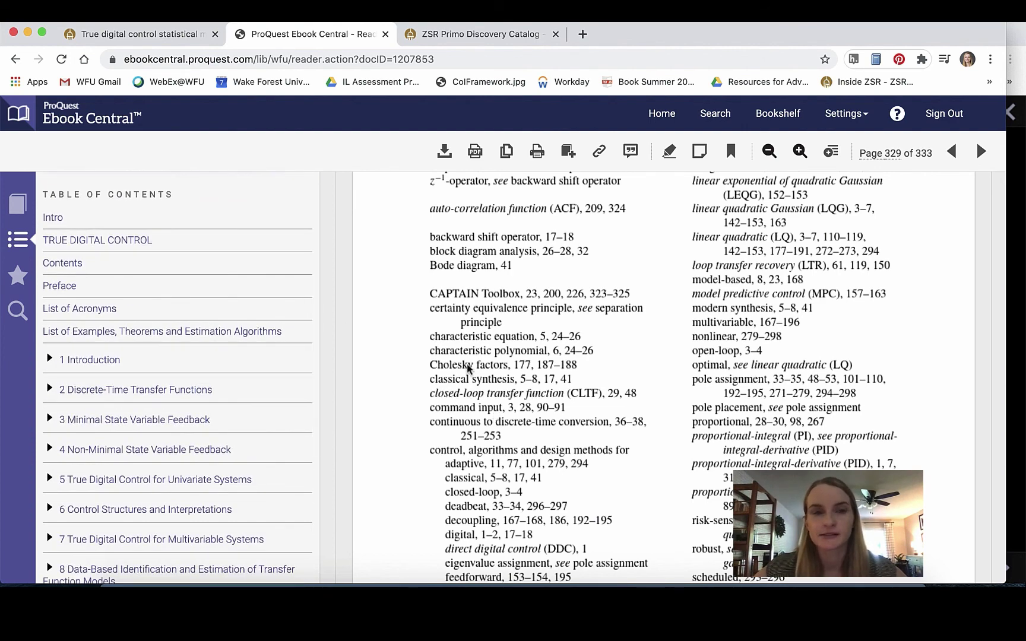
scroll(468, 368, up, 5)
Step: Return to the library catalog, close the book record and expand the Date filter for the "digital minimalism" results
click(176, 33)
click(49, 339)
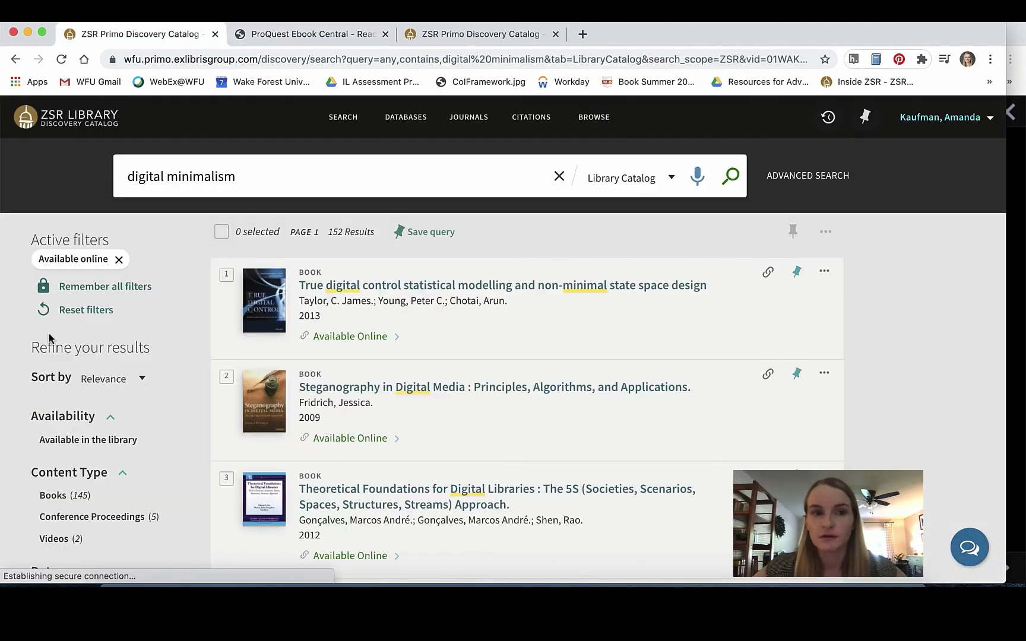
scroll(66, 348, down, 2)
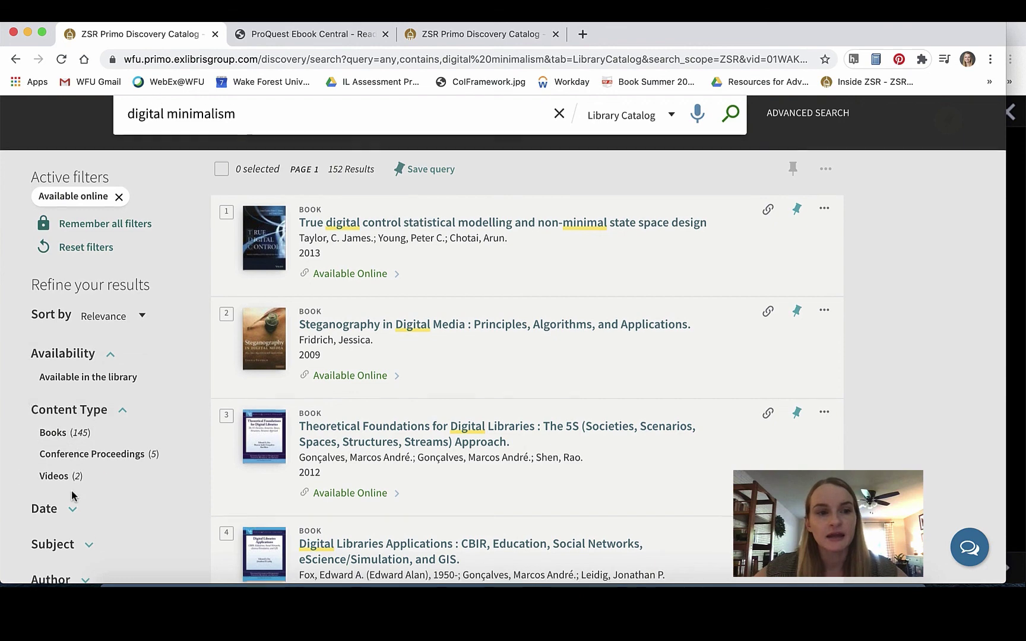
scroll(72, 497, down, 2)
click(73, 462)
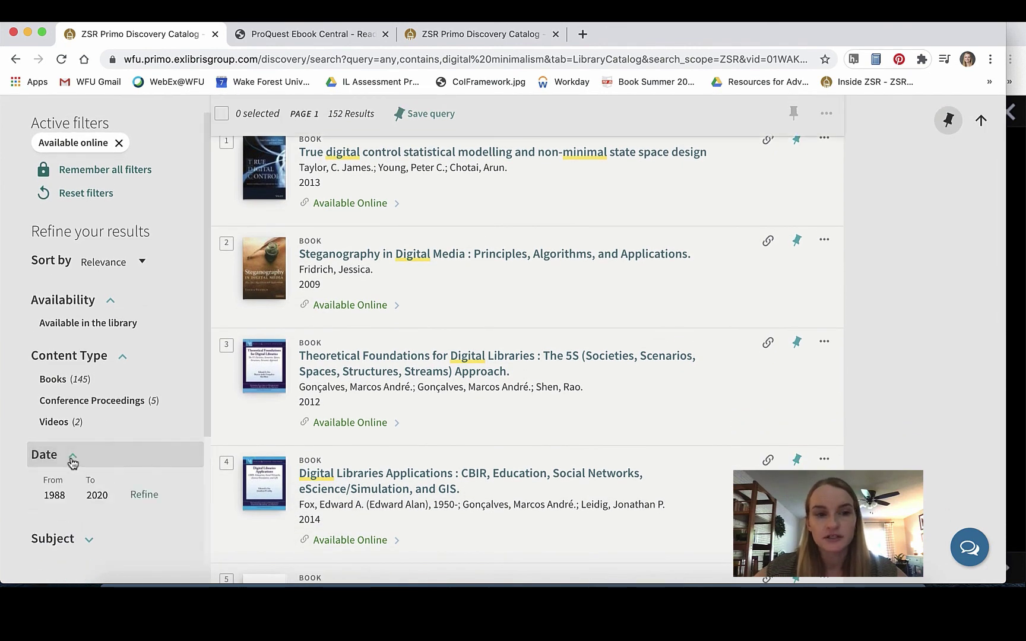
Step: Open the advanced search for "digital minimalism" and review the first line's search field options, keeping Any field
scroll(72, 462, up, 4)
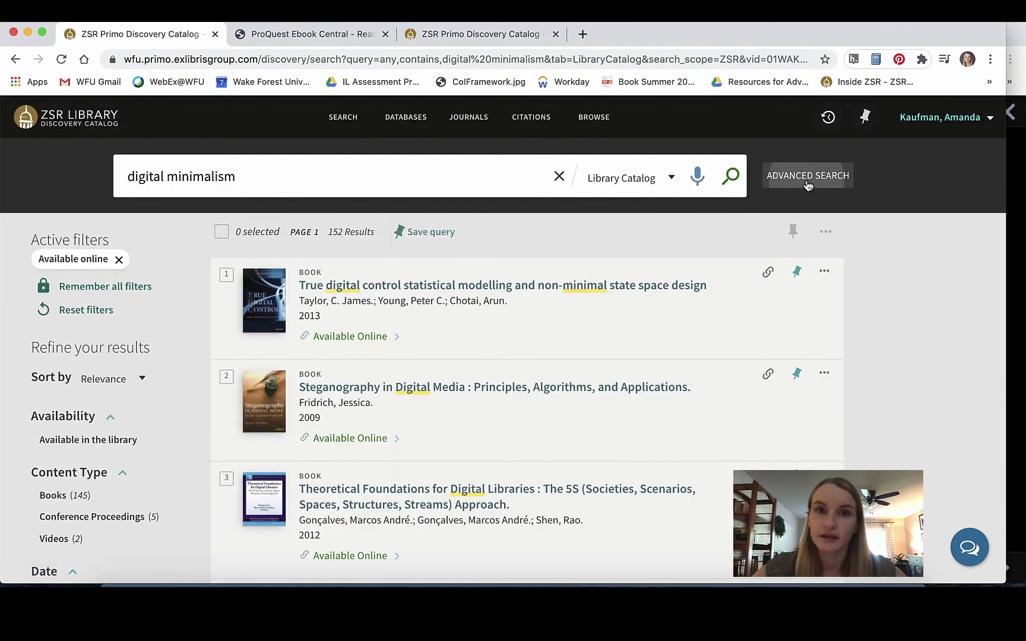
click(807, 177)
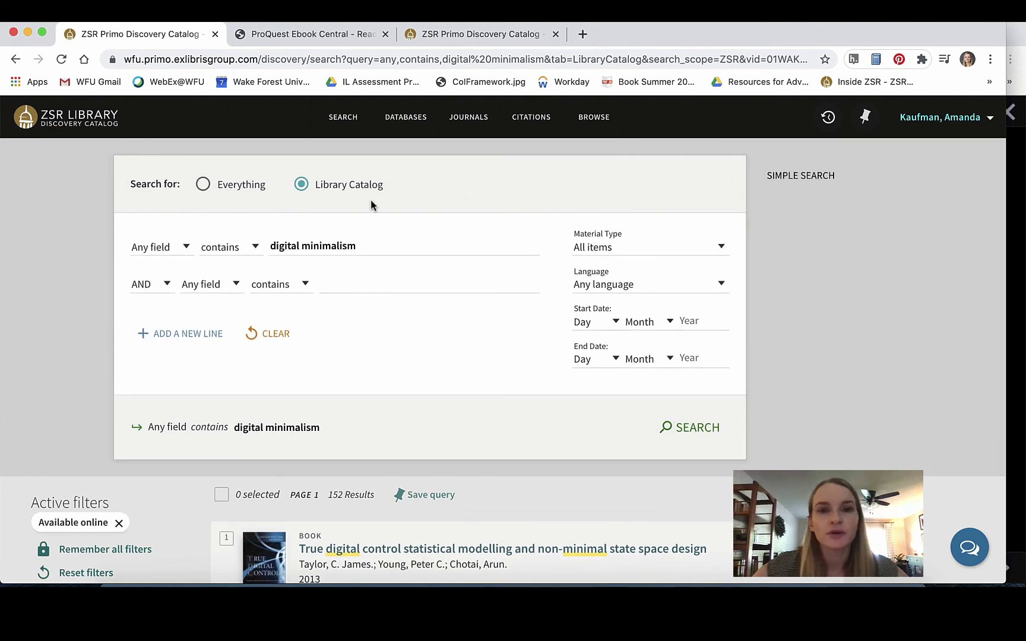
click(165, 245)
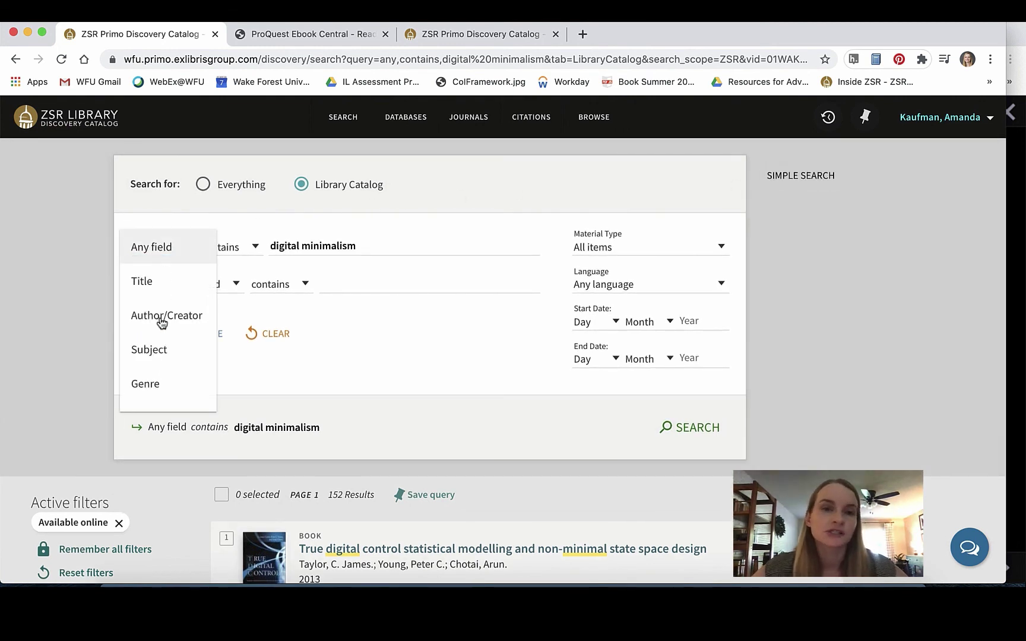
click(164, 244)
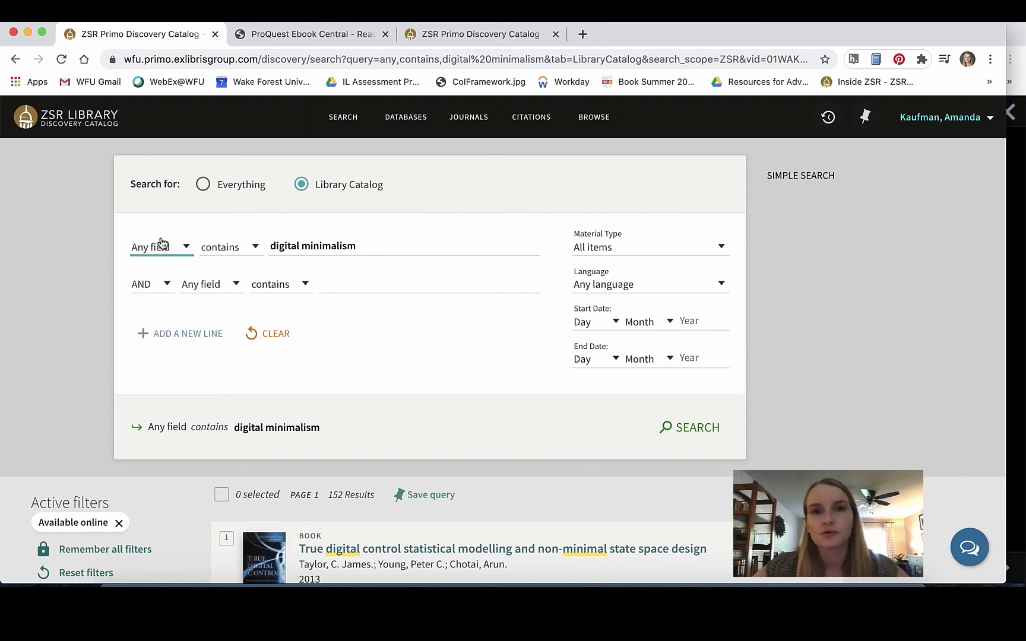